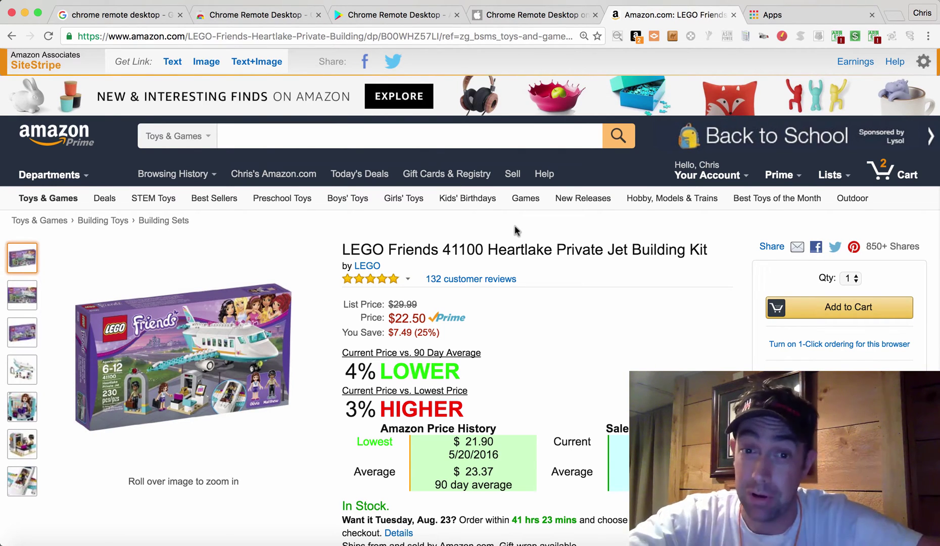
Scroll down to the LEGO jet kit's Keepa price-history chart and back up.
scroll(515, 228, "down", 10)
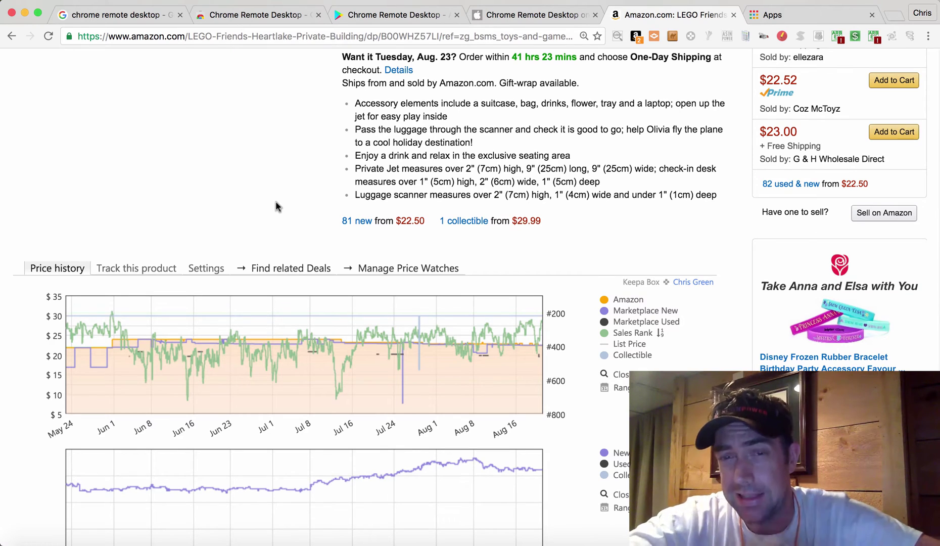
scroll(275, 201, "up", 10)
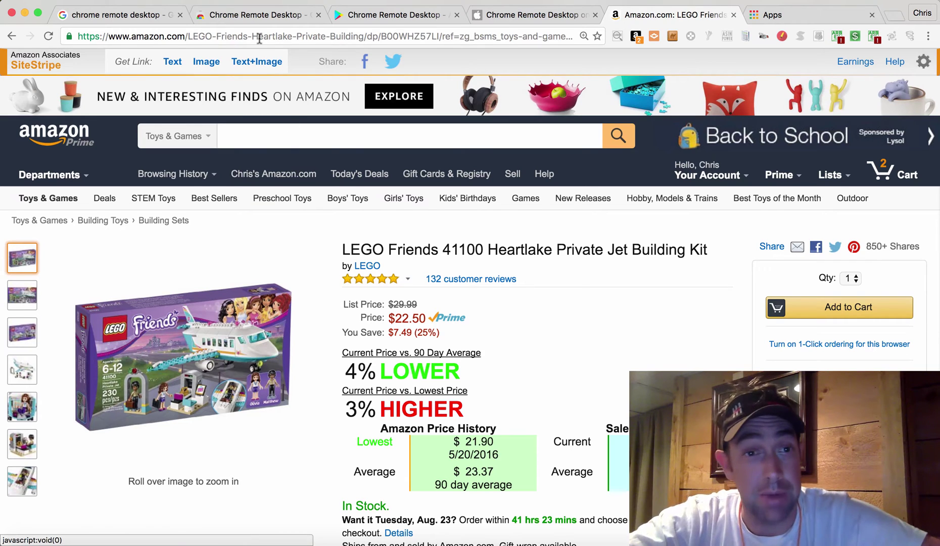
left_click(243, 19)
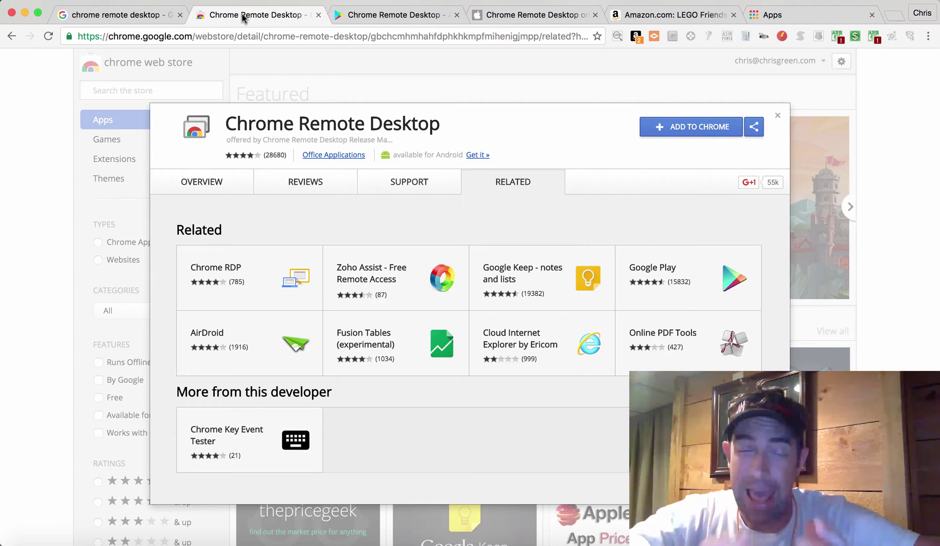
left_click(152, 15)
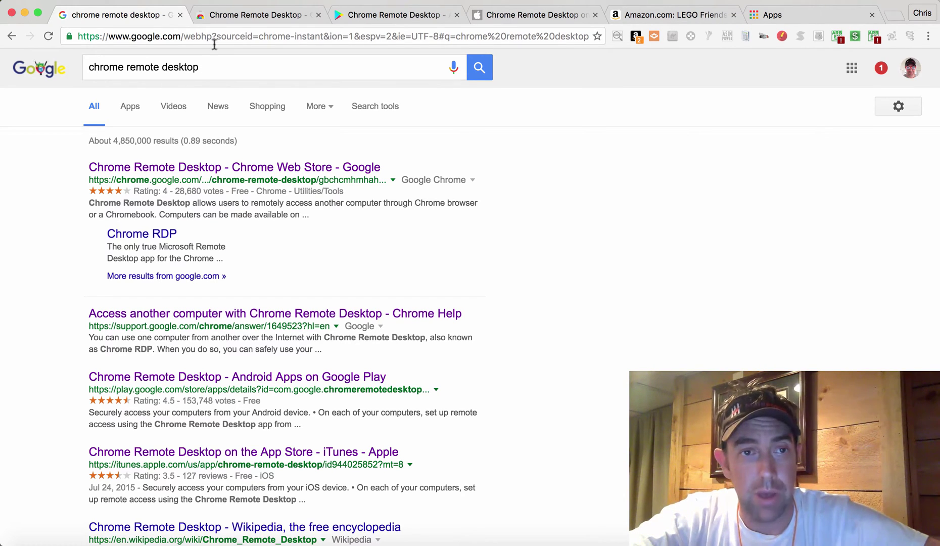
left_click(239, 22)
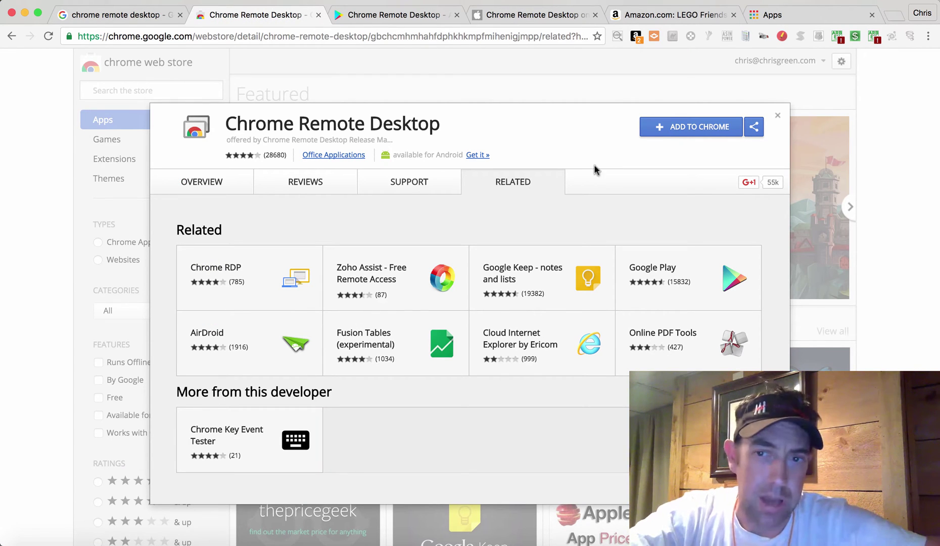
Add Chrome Remote Desktop to Chrome, approve its permissions, and launch it from the Apps page.
left_click(667, 127)
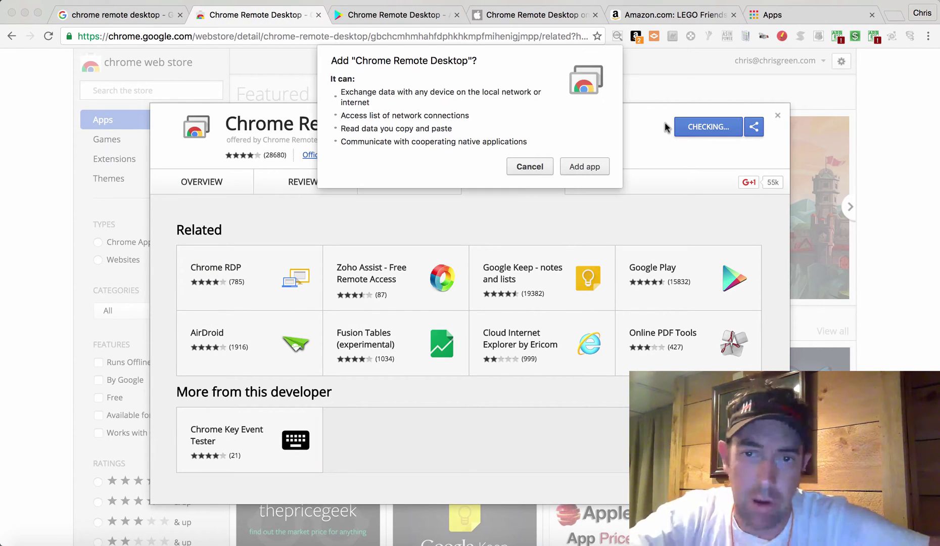
left_click(600, 164)
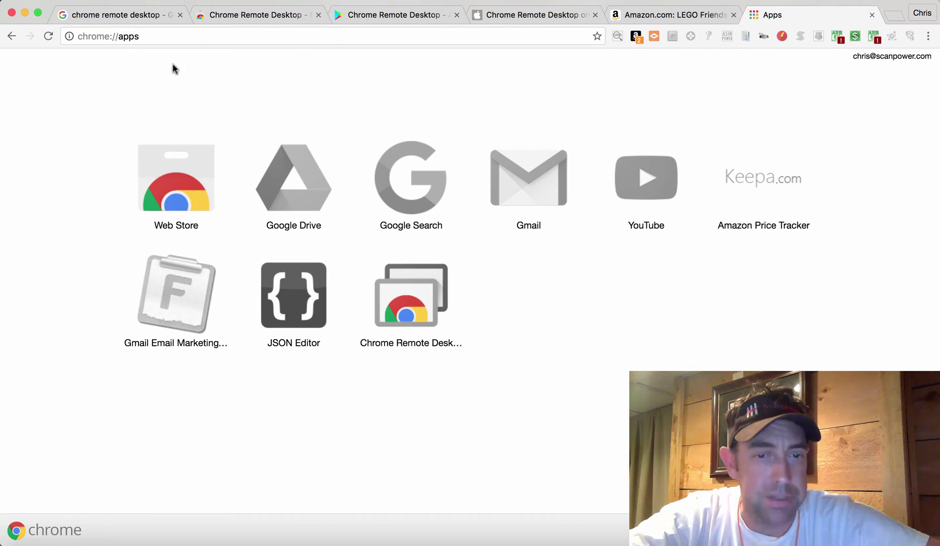
left_click(412, 308)
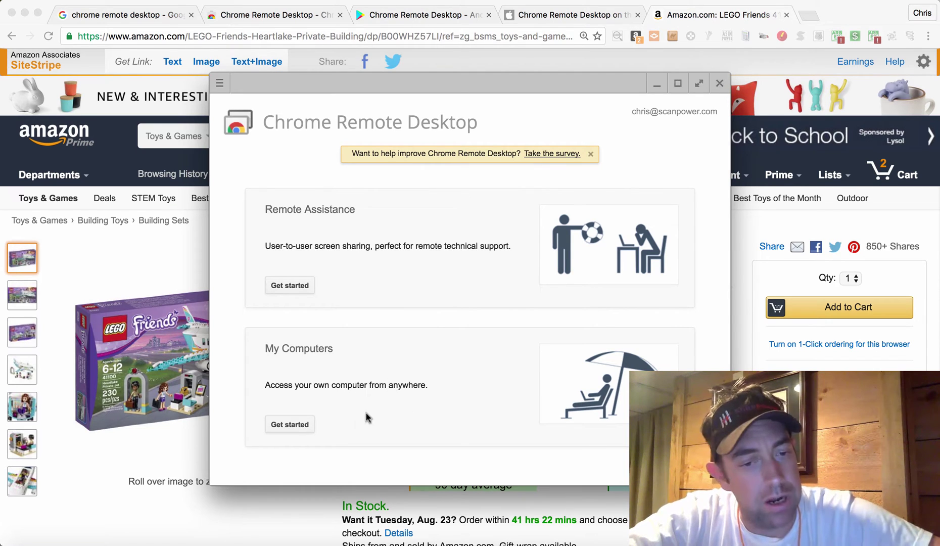
Start enabling remote connections under My Computers with a six-digit PIN, entered and confirmed.
left_click(303, 425)
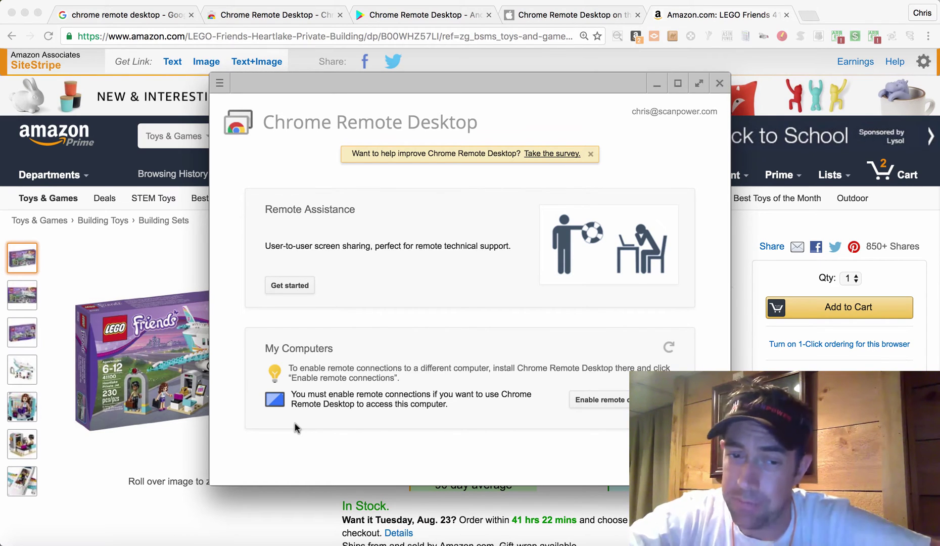
left_click(595, 401)
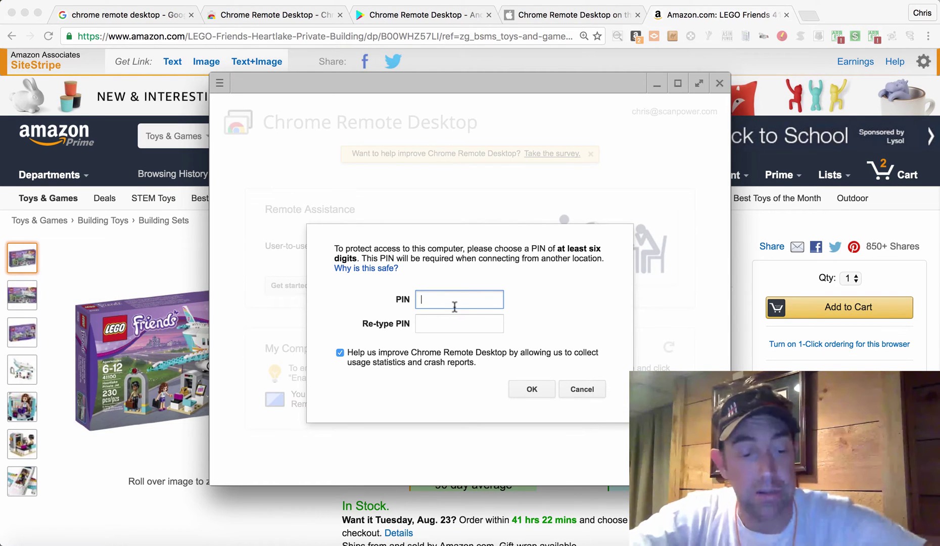
type("123456")
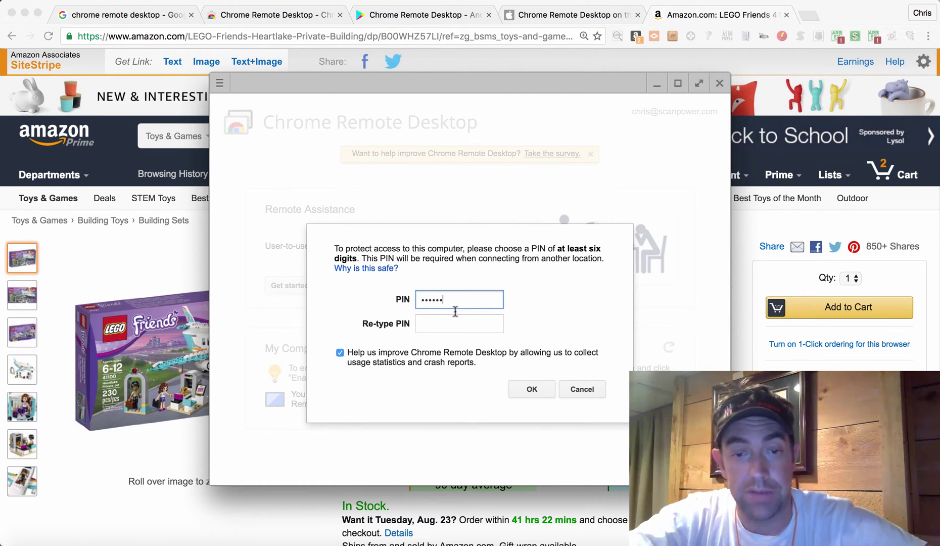
left_click(456, 327)
type("1234")
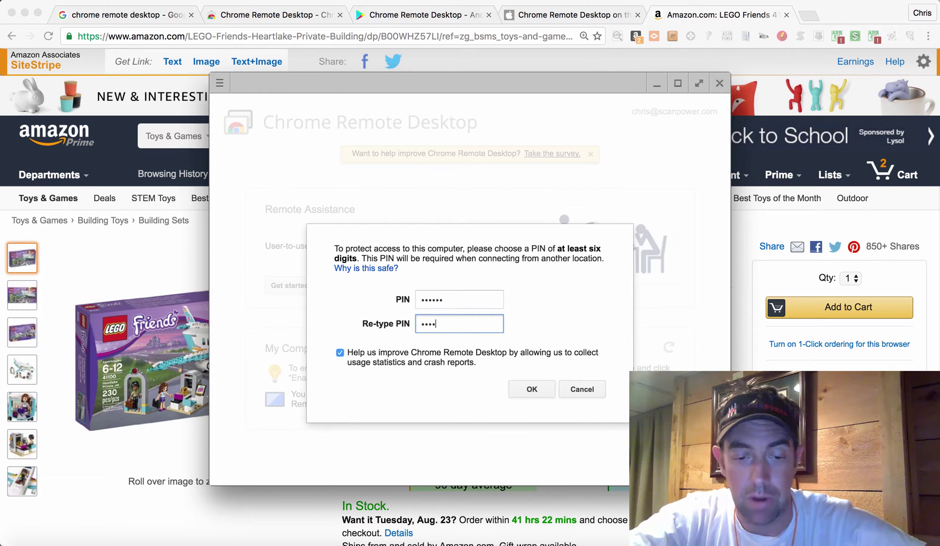
type("56")
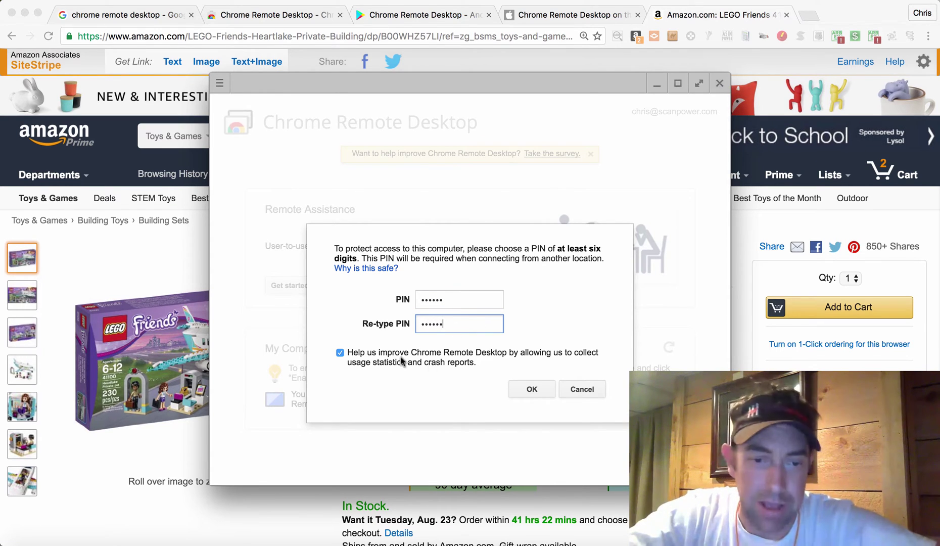
left_click(531, 392)
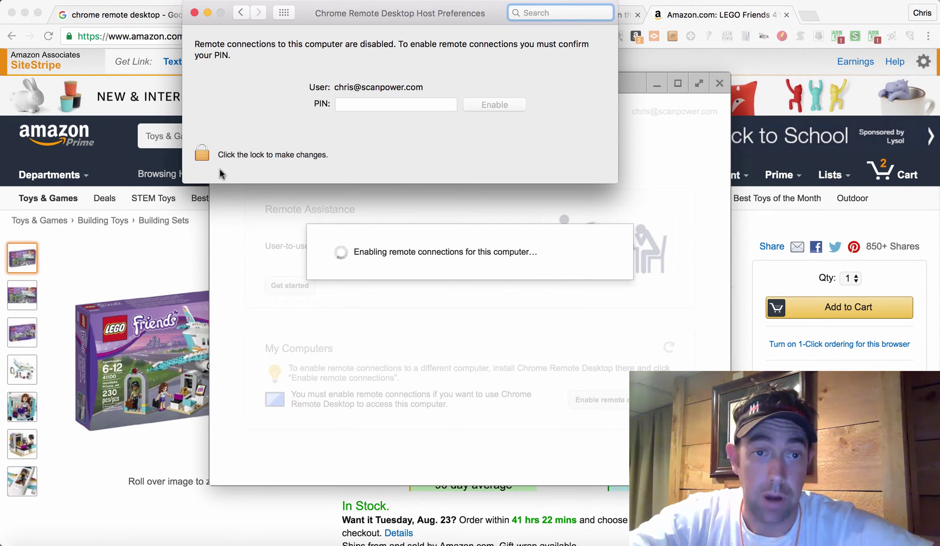
Unlock Host Preferences with the account password, enter the PIN to enable connections, then relock.
left_click(201, 152)
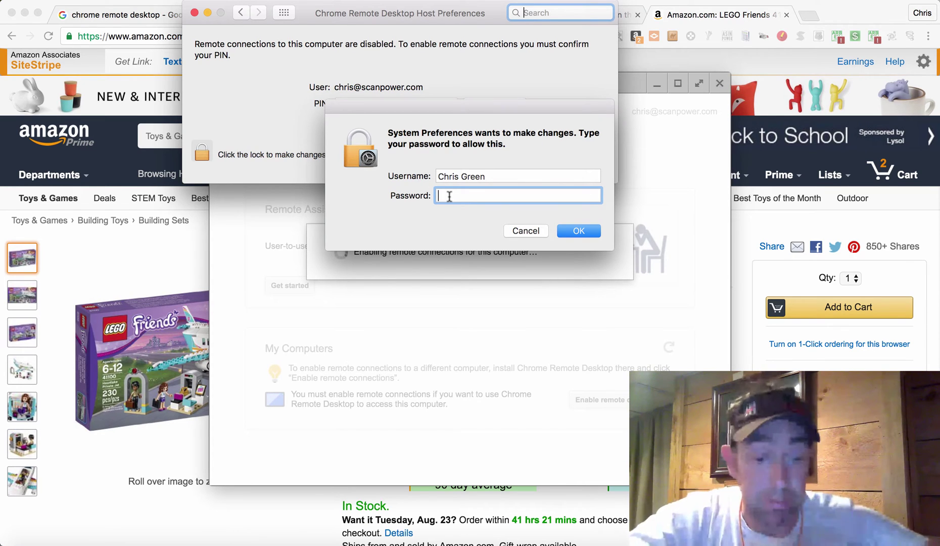
type("••••")
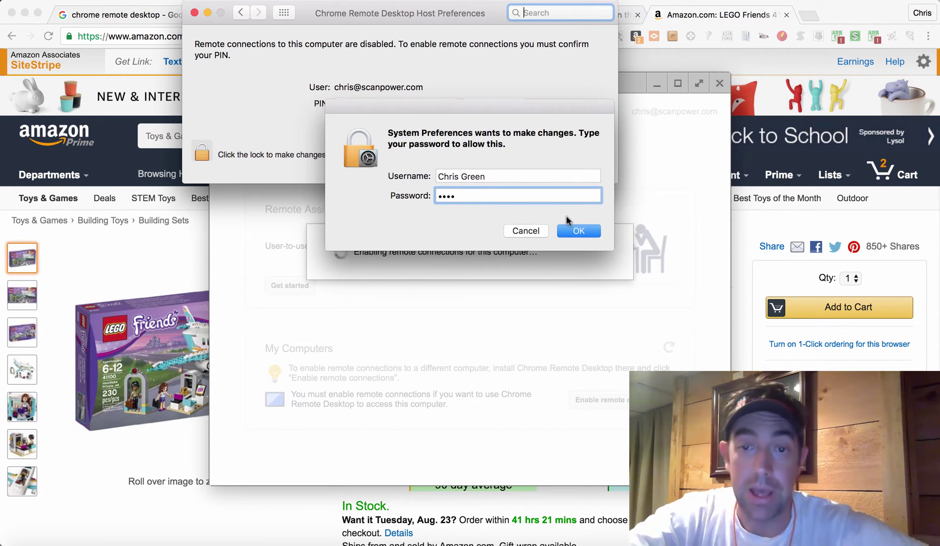
left_click(584, 230)
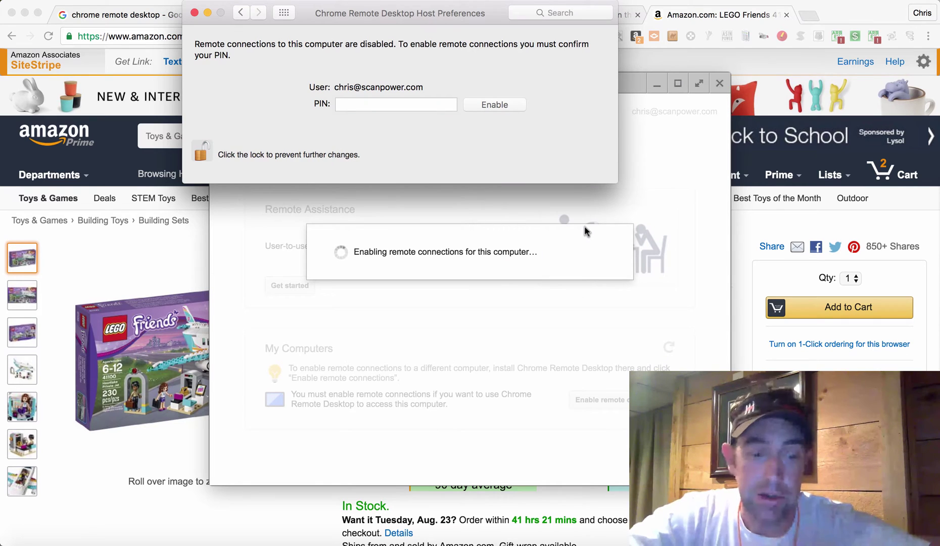
type("•••••")
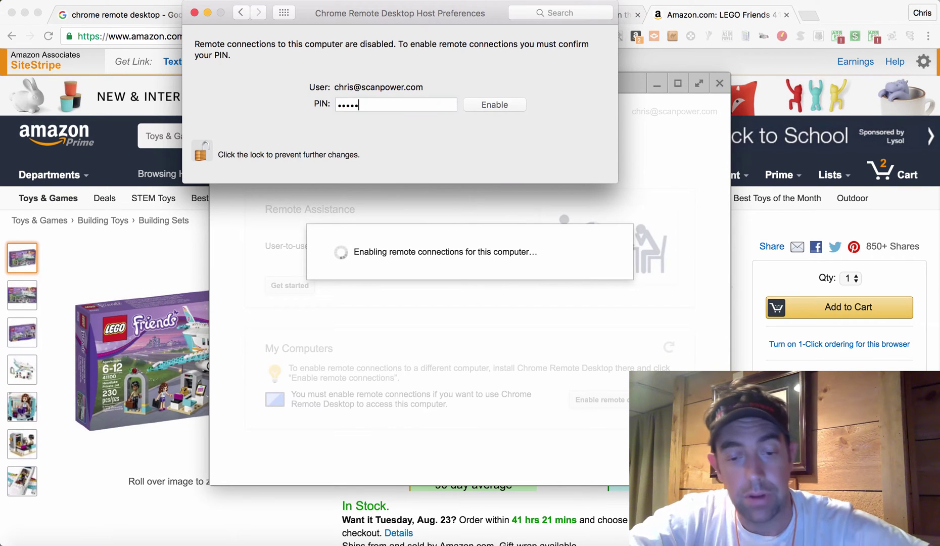
type("•")
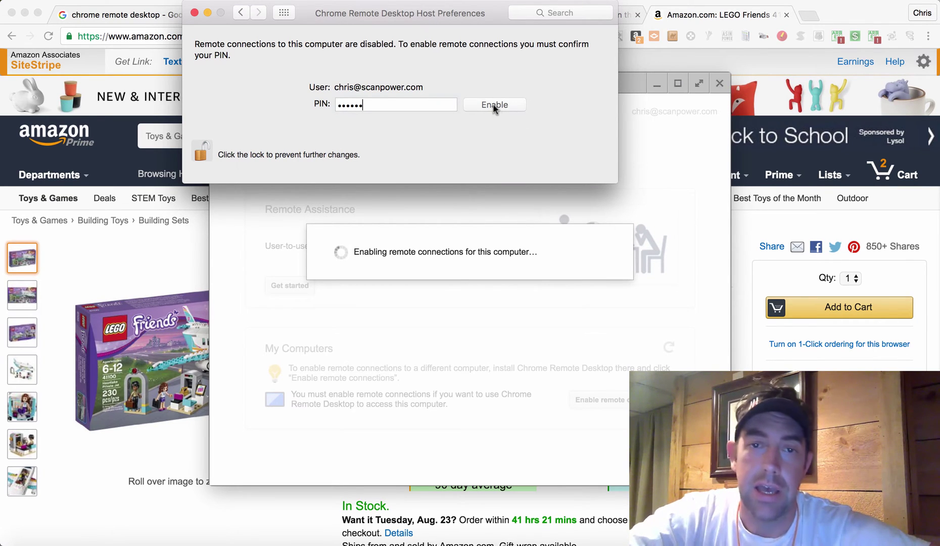
left_click(493, 104)
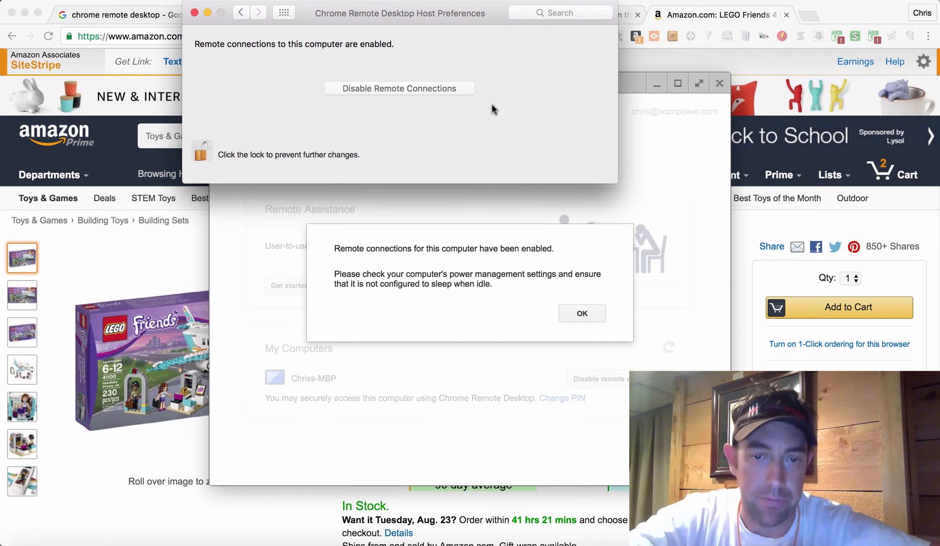
left_click(201, 153)
Dismiss the remote-connections notice and rename this Mac's My Computers entry to 'Chrome'.
left_click(404, 255)
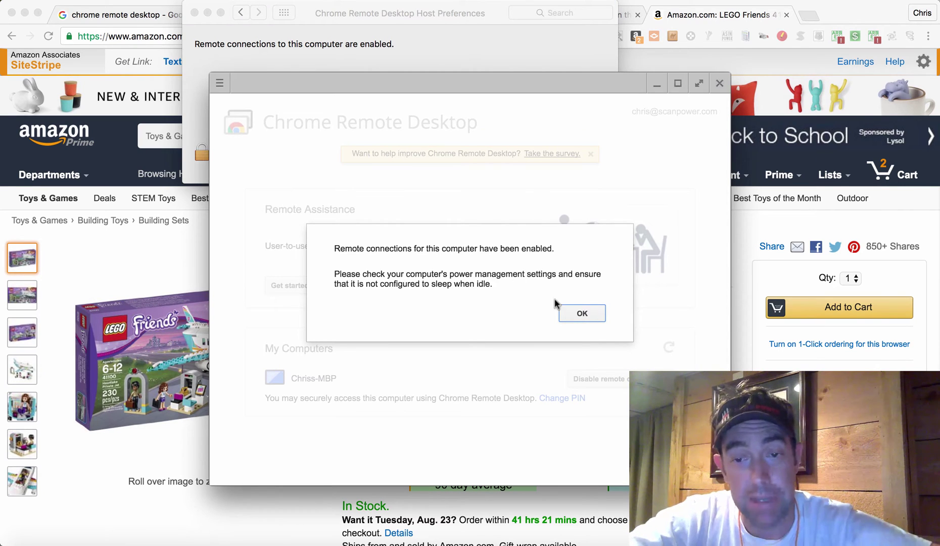
left_click(574, 310)
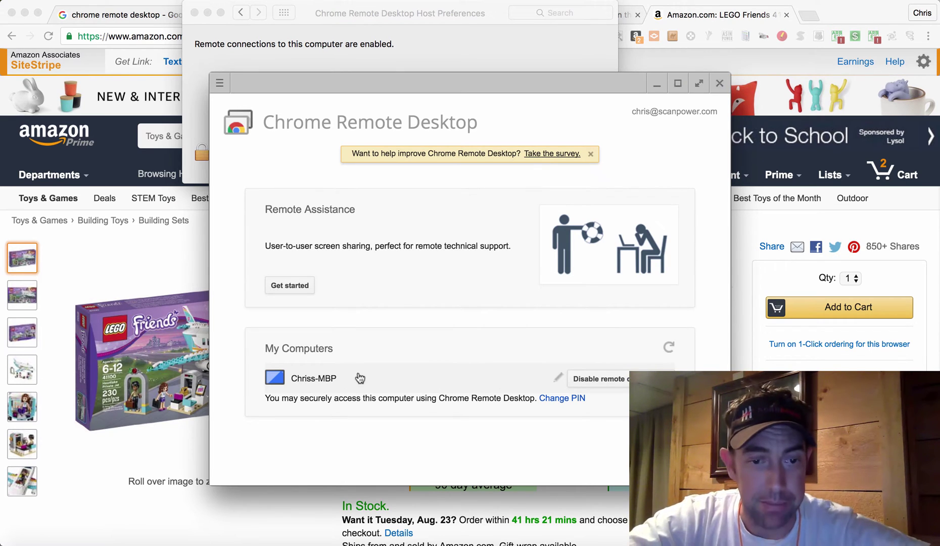
left_click(559, 380)
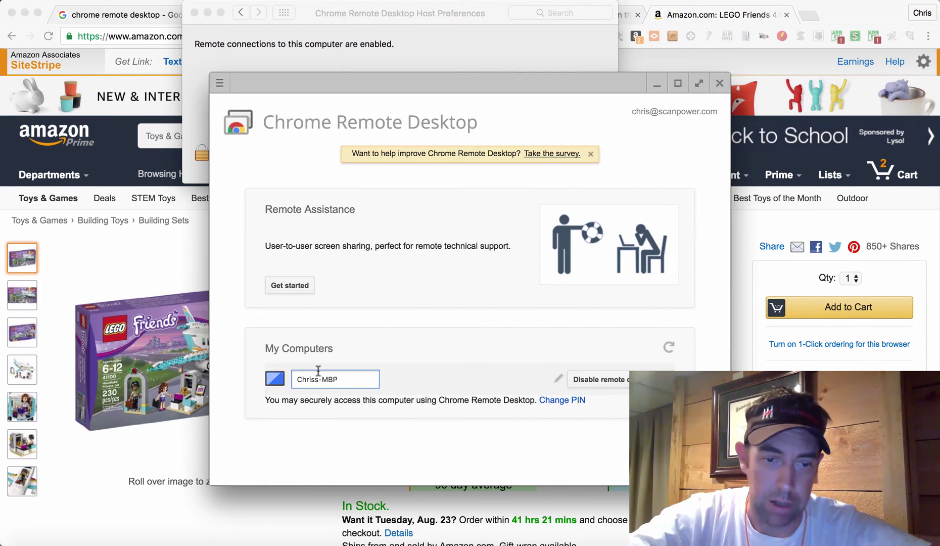
key("BackSpace")
key("BackSpace")
key("BackSpace")
key("BackSpace")
key("BackSpace")
key("BackSpace")
key("BackSpace")
key("BackSpace")
type("rome")
key("Return")
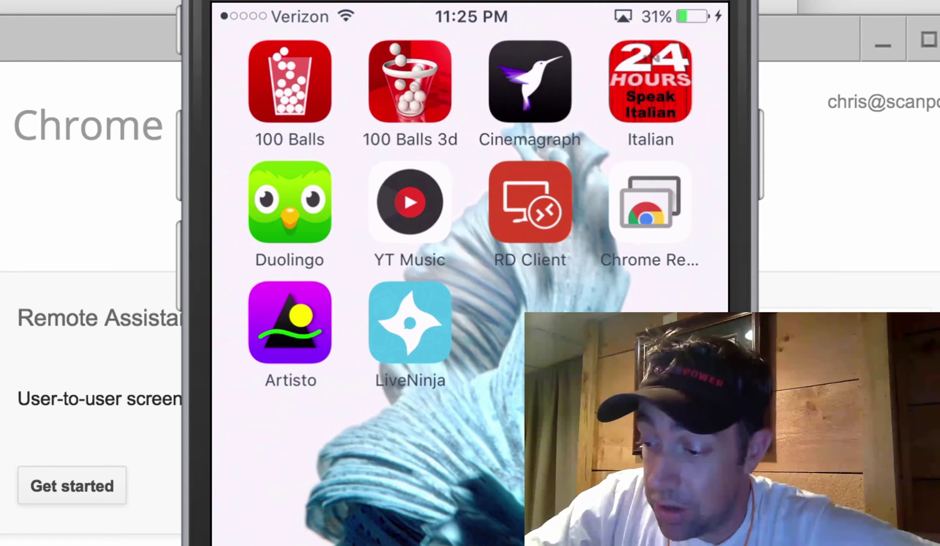
Launch the Chrome Remote Desktop app from the iPhone home screen.
left_click(649, 202)
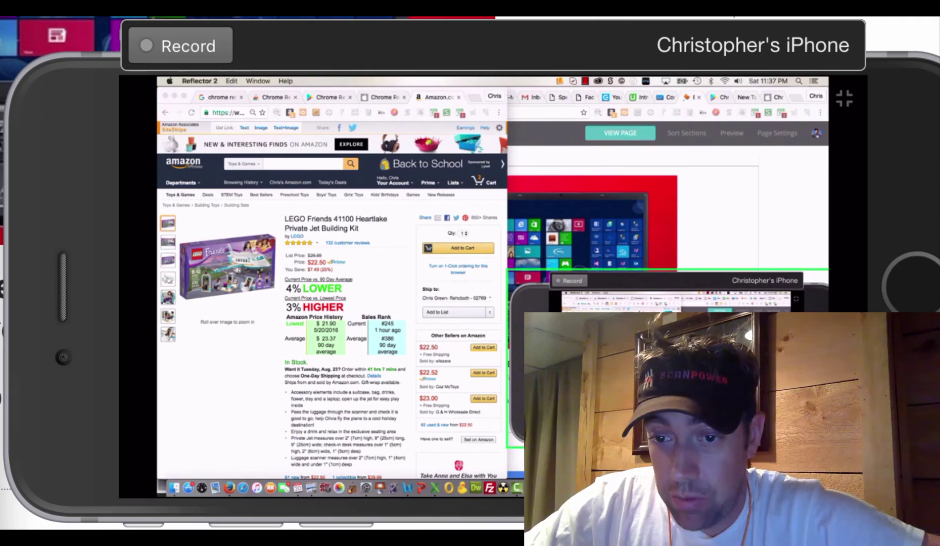
Zoom in on the remote Mac desktop until the Amazon LEGO Friends page fills the phone.
scroll(252, 76, "up", 5)
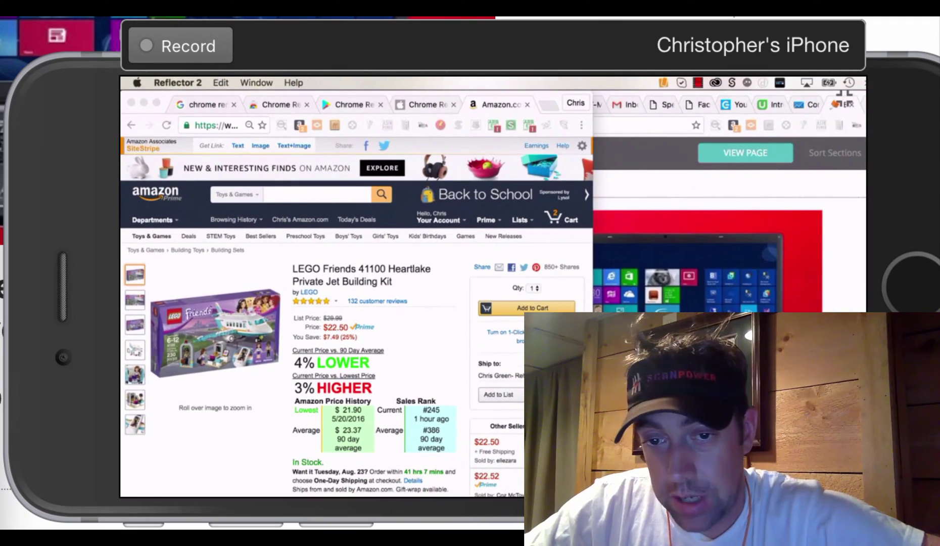
scroll(121, 123, "up", 5)
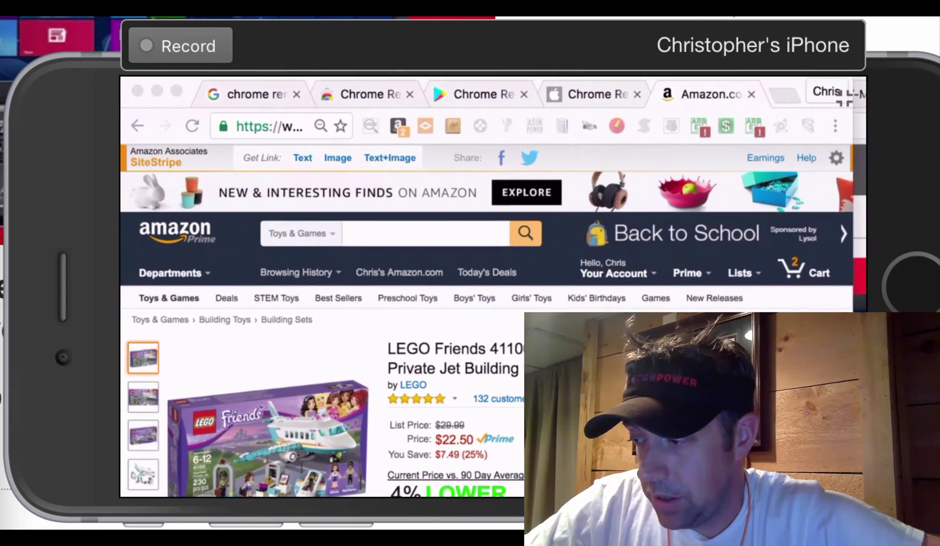
scroll(122, 399, "up", 3)
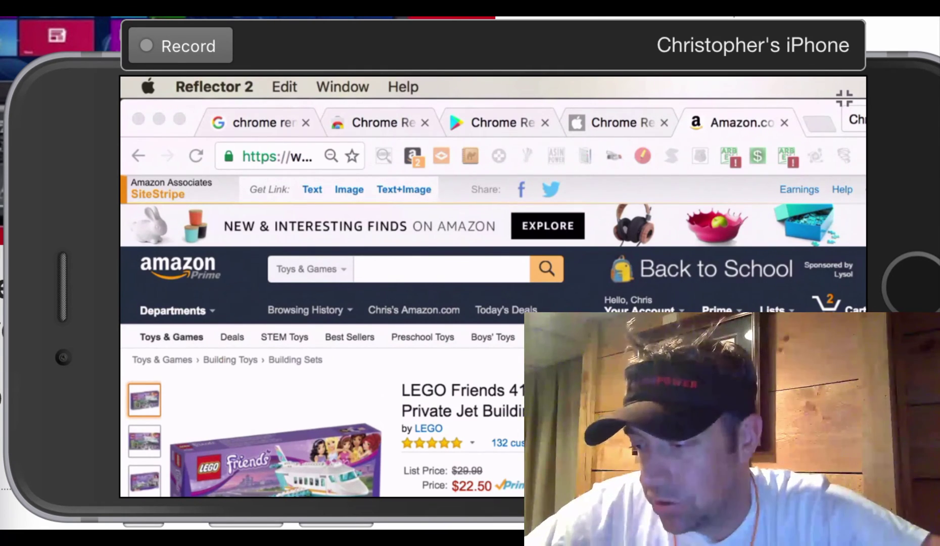
Scroll the remote Amazon LEGO page down to the Keepa price-history chart and zoom out.
scroll(493, 287, "down", 5)
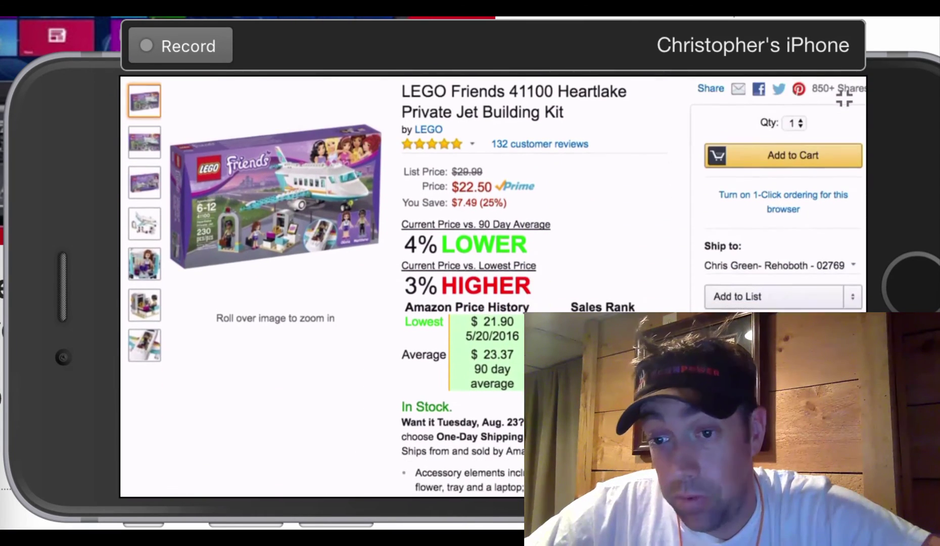
scroll(493, 287, "down", 5)
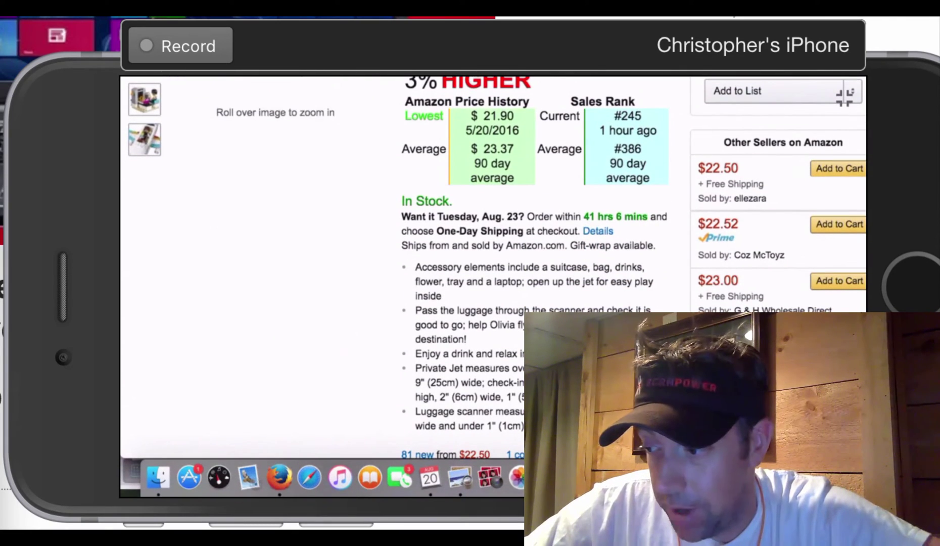
scroll(493, 287, "up", 10)
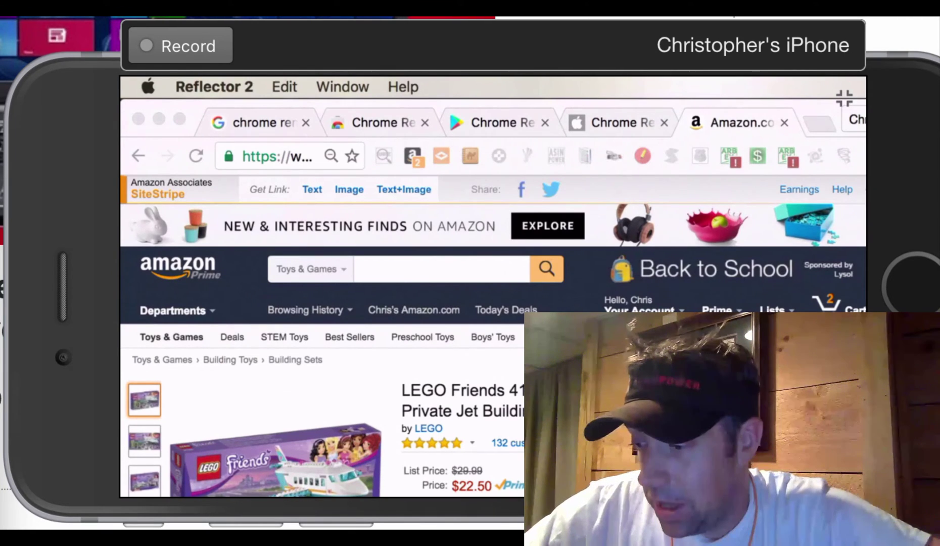
scroll(492, 287, "down", 3)
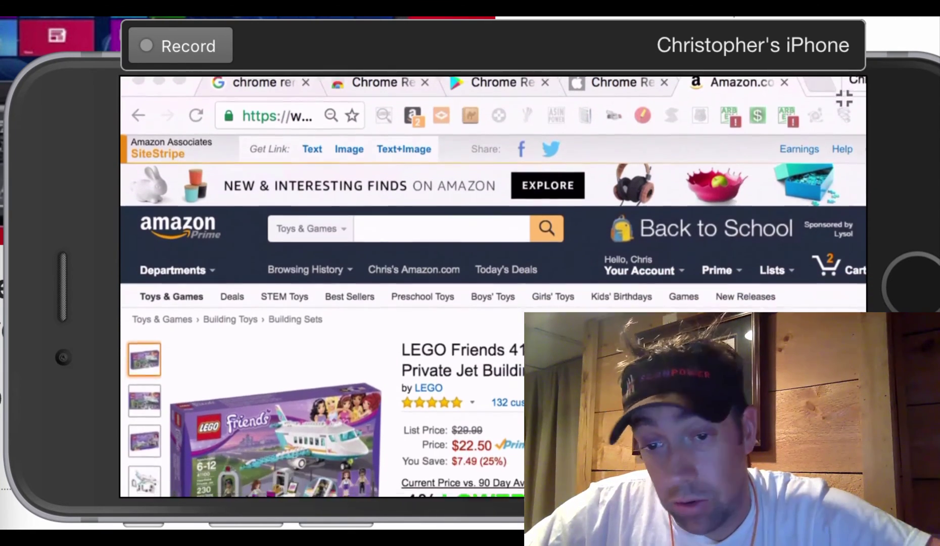
scroll(493, 287, "down", 2)
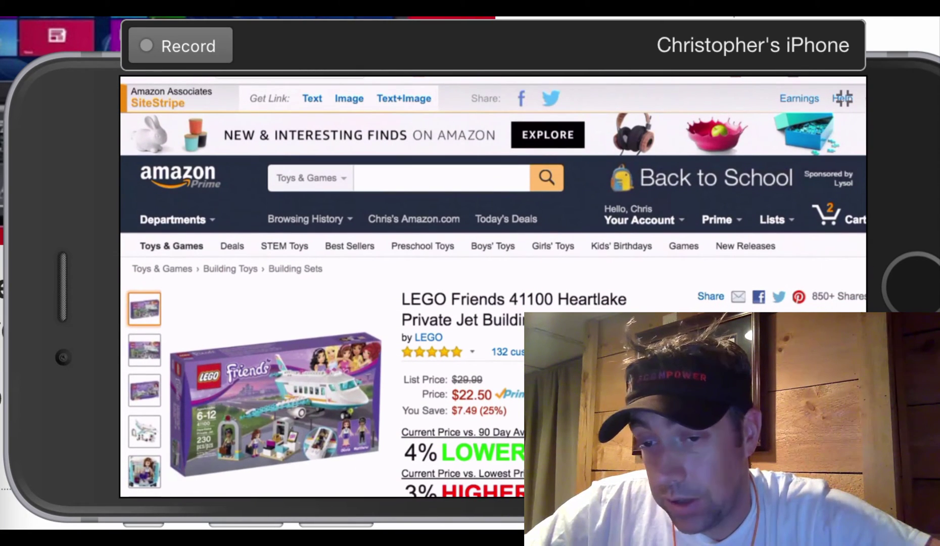
scroll(492, 287, "down", 10)
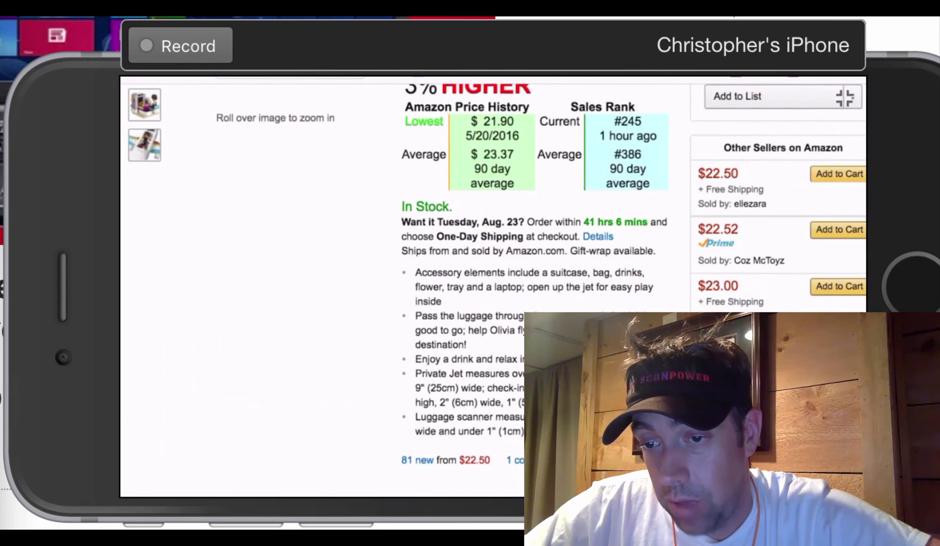
scroll(493, 287, "down", 8)
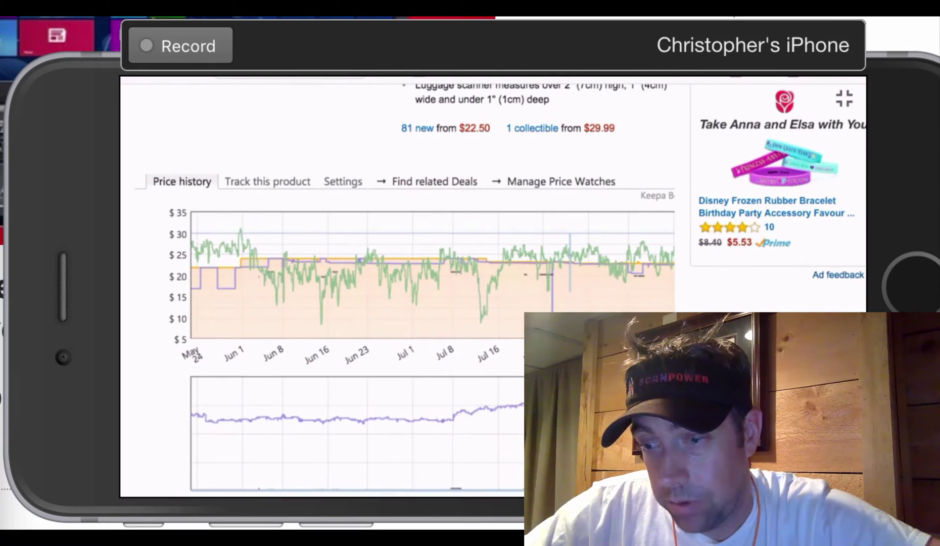
scroll(492, 287, "down", 3)
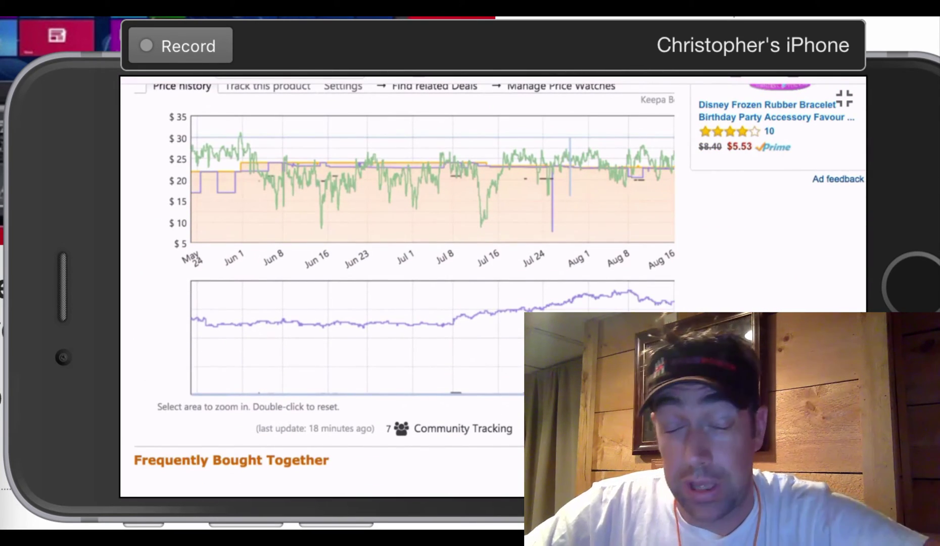
scroll(492, 287, "up", 1)
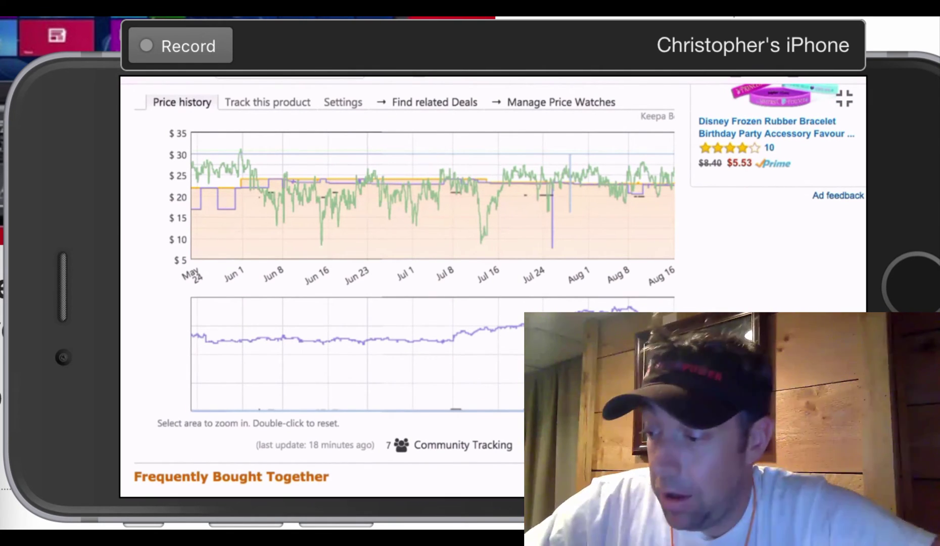
scroll(493, 287, "down", 5)
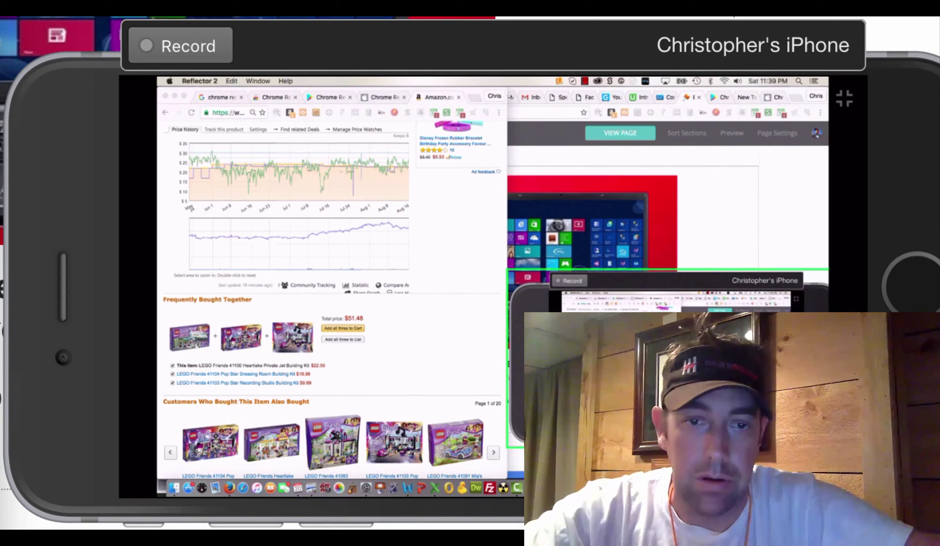
Scroll the remote Amazon LEGO jet kit page up and down to review its Keepa chart.
scroll(332, 298, "up", 10)
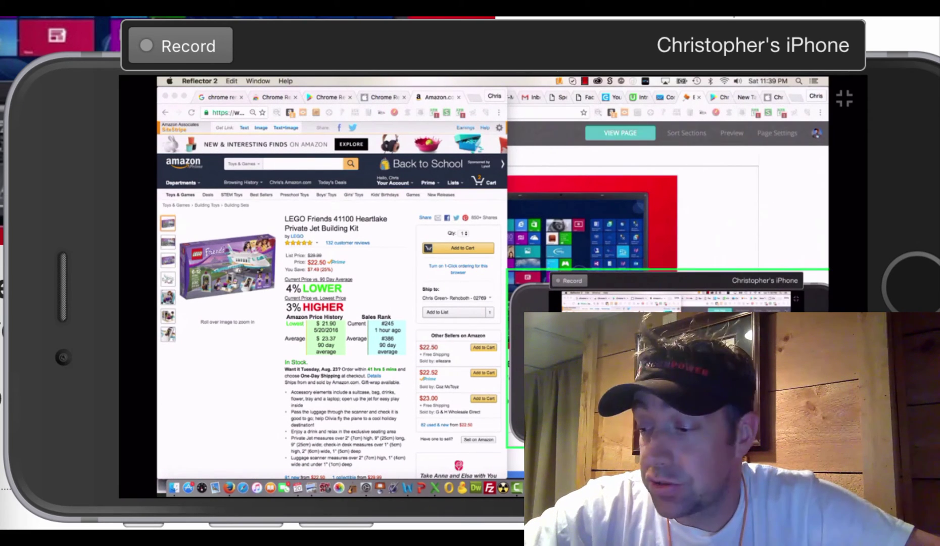
scroll(332, 301, "down", 8)
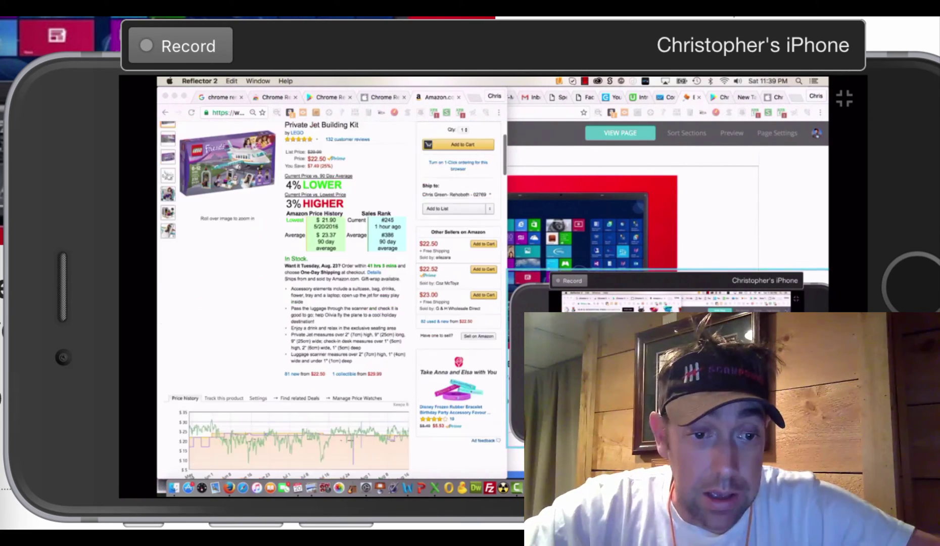
scroll(331, 298, "up", 6)
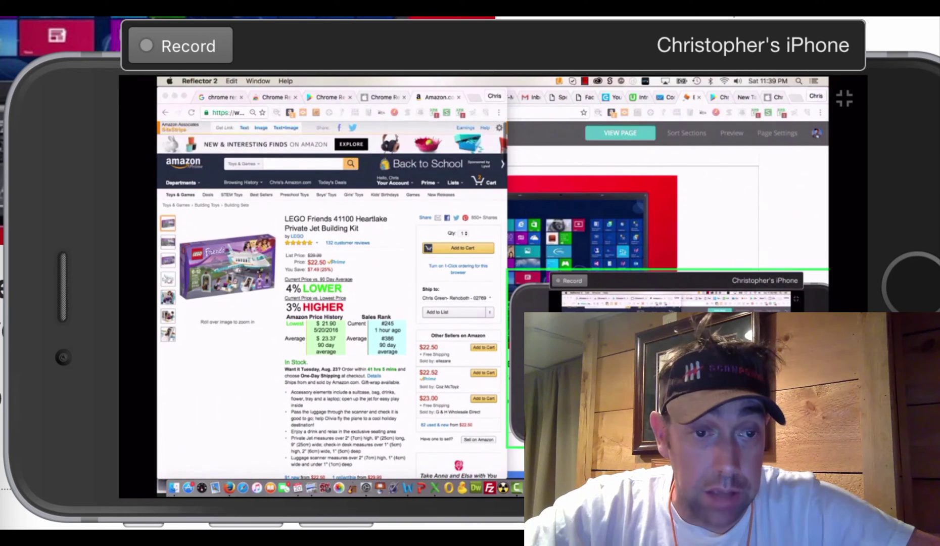
scroll(332, 298, "down", 4)
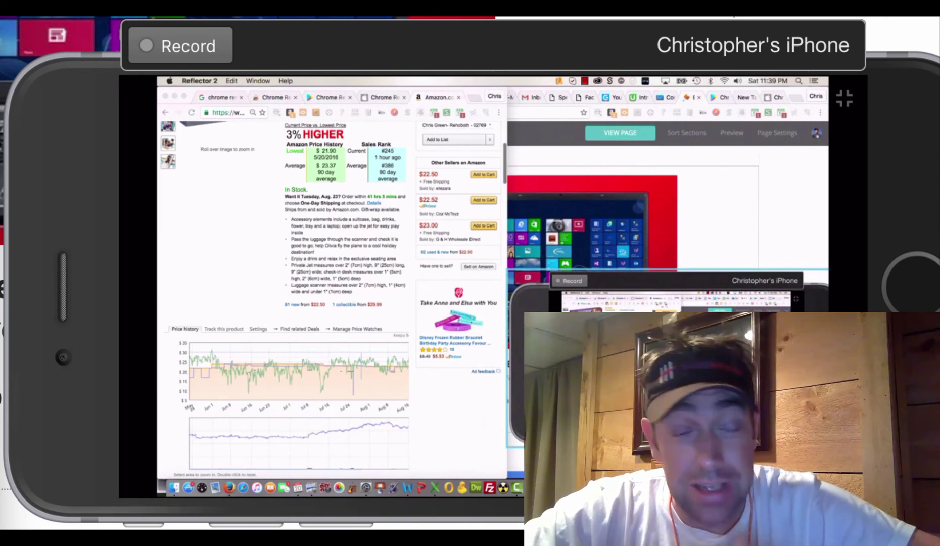